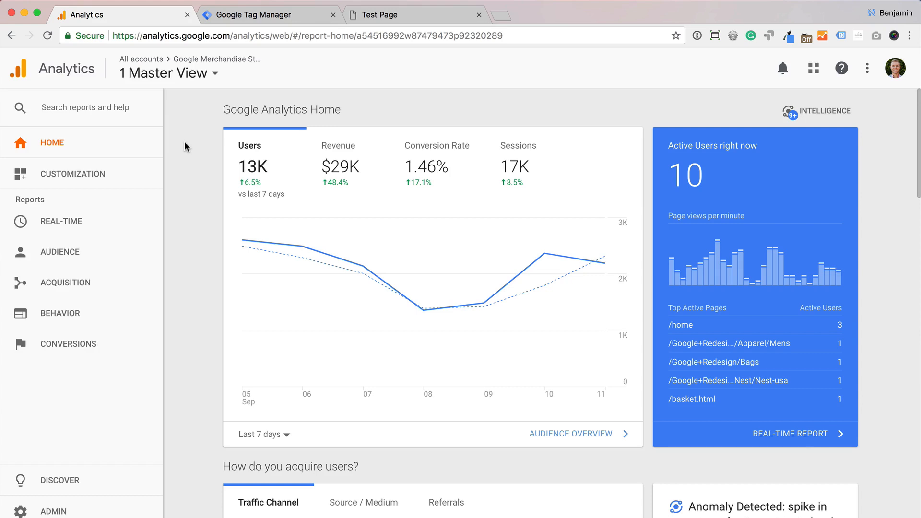
Start a new Analytics account from the administration area and name it "Testing".
left_click(68, 513)
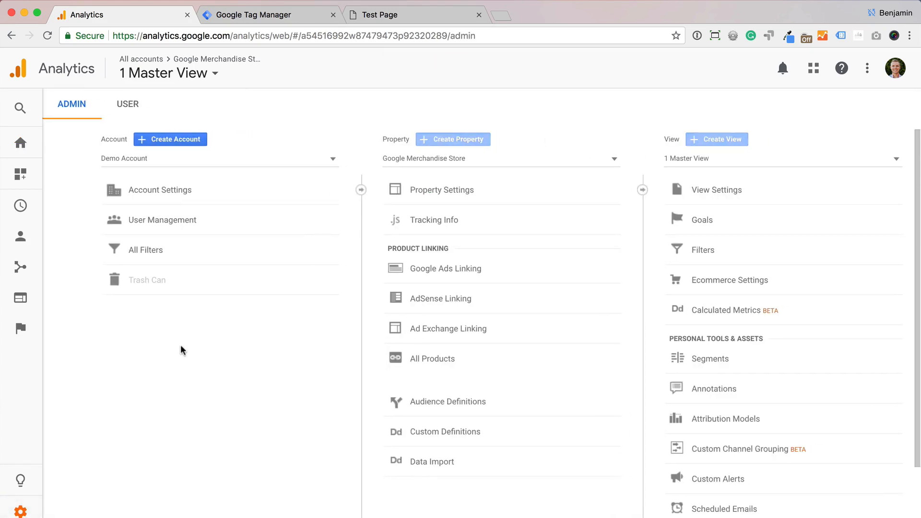
left_click(191, 142)
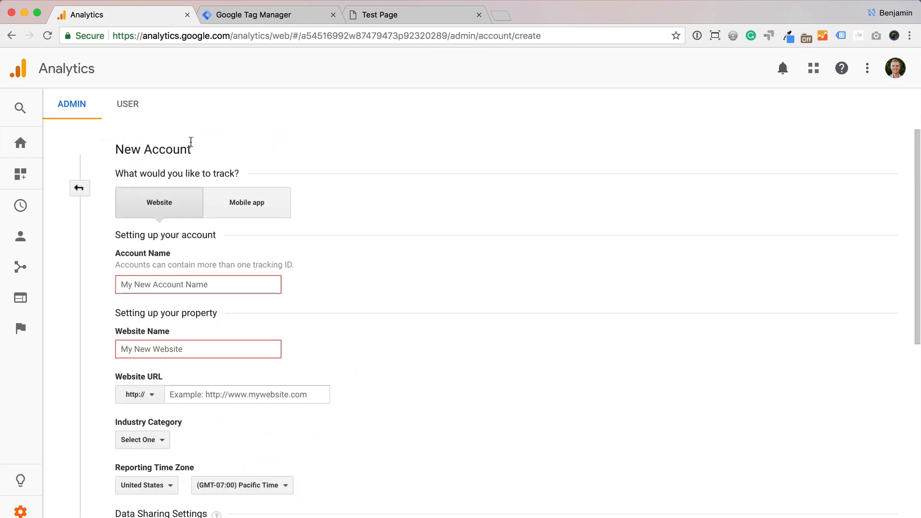
left_click(185, 284)
type("Te")
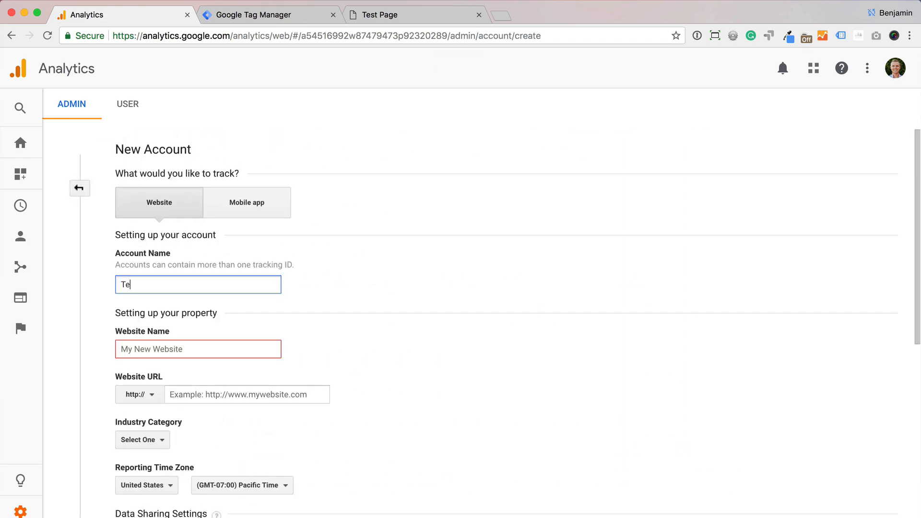
type("sting")
Set the property's website name to "Testing" and its website URL to example.com.
scroll(279, 329, "down", 3)
left_click(227, 264)
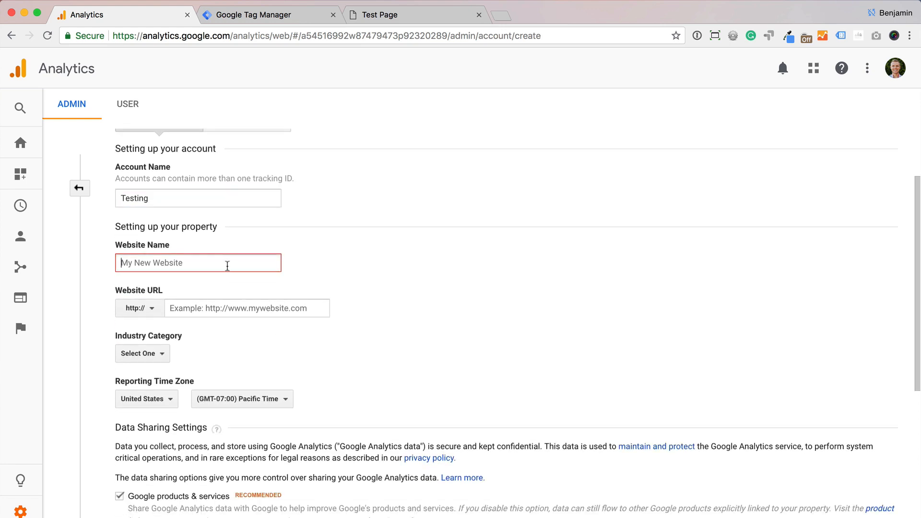
type("Testing")
left_click(228, 309)
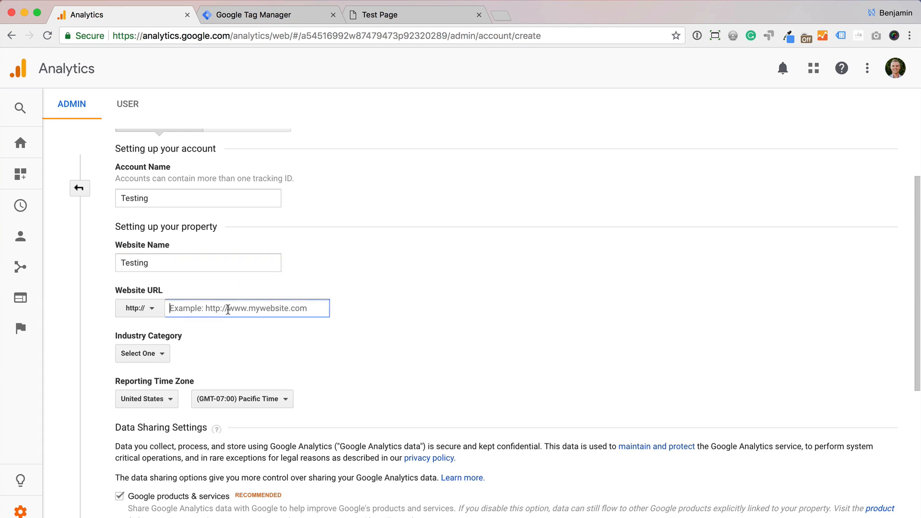
type("e")
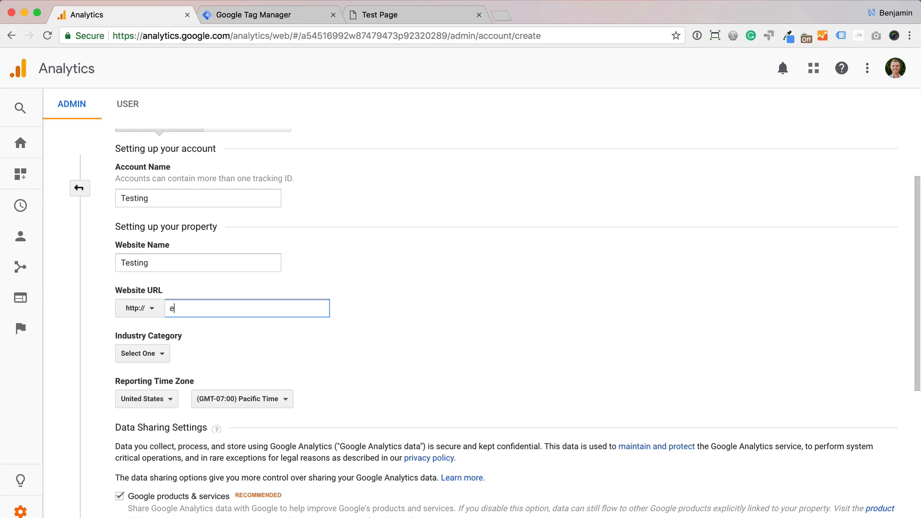
type("xample.com")
Set the reporting time zone to Australia, (GMT+10:00) Eastern Time - Melbourne, Sydney.
scroll(267, 338, "down", 3)
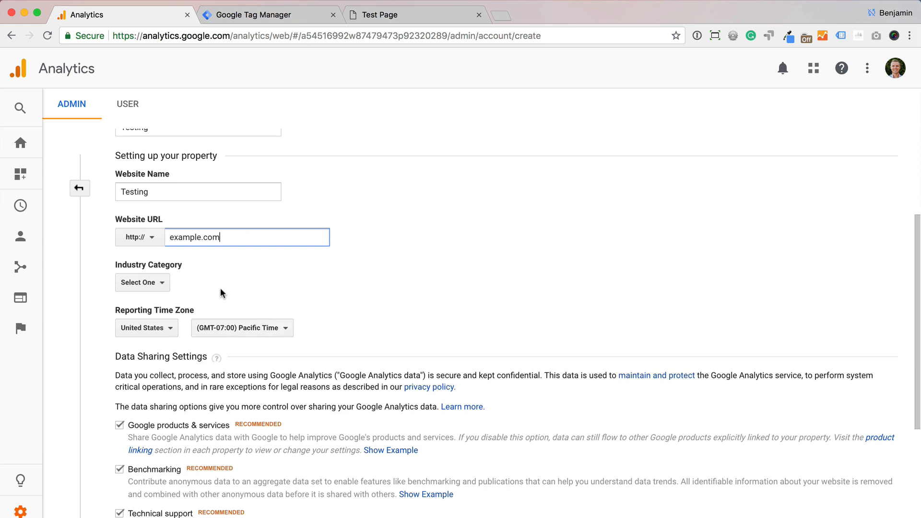
scroll(222, 293, "down", 2)
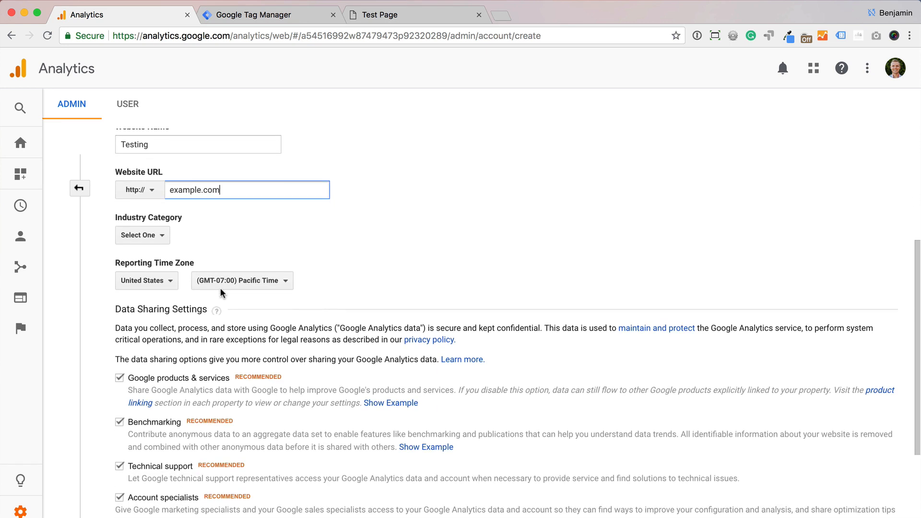
left_click(176, 281)
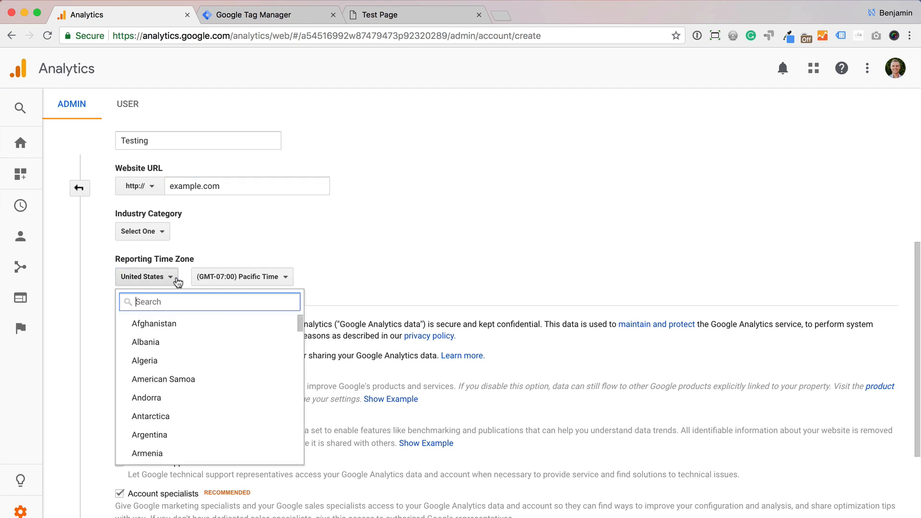
type("australi")
left_click(172, 324)
left_click(226, 278)
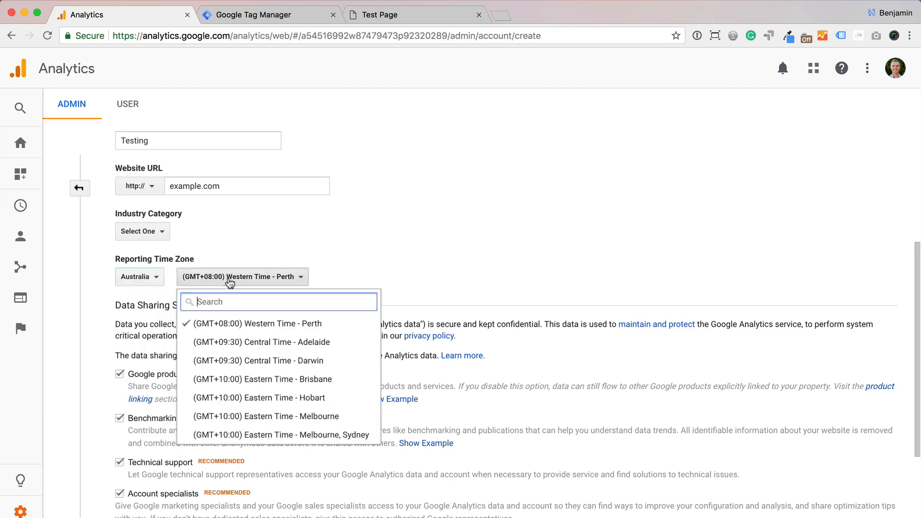
left_click(284, 436)
Turn off all four data sharing options: Google products & services, Benchmarking, Technical support and Account specialists.
scroll(374, 267, "down", 5)
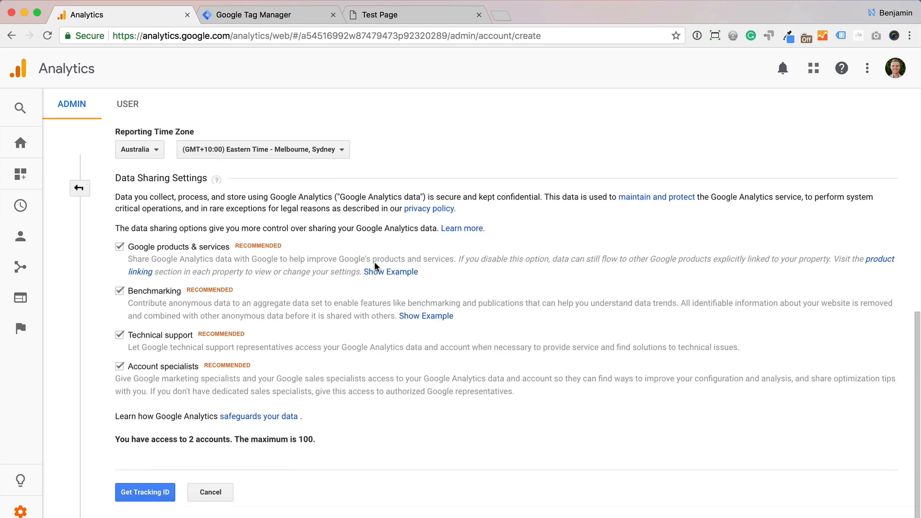
left_click(120, 247)
left_click(120, 290)
left_click(120, 335)
left_click(119, 365)
Create the Analytics account, accepting the terms of service and GDPR Data Processing Terms, and copy the property's tracking ID.
left_click(158, 497)
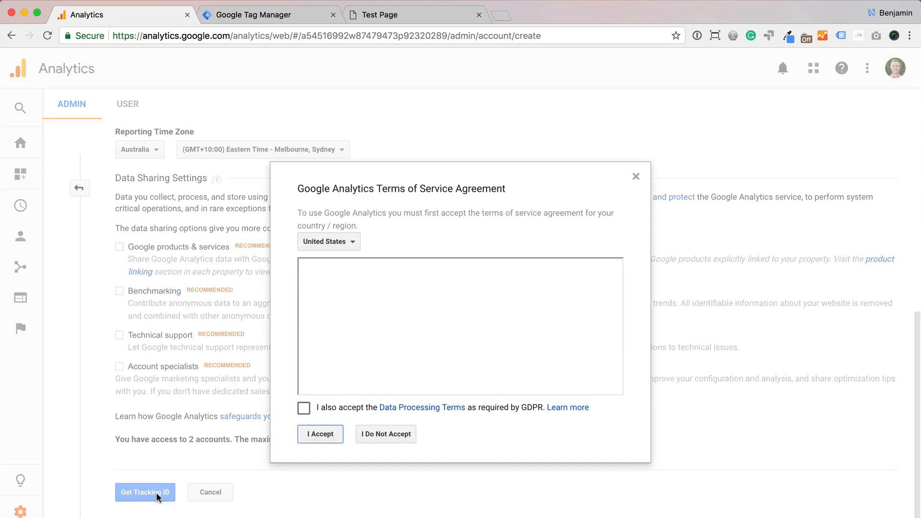
left_click(304, 408)
left_click(320, 434)
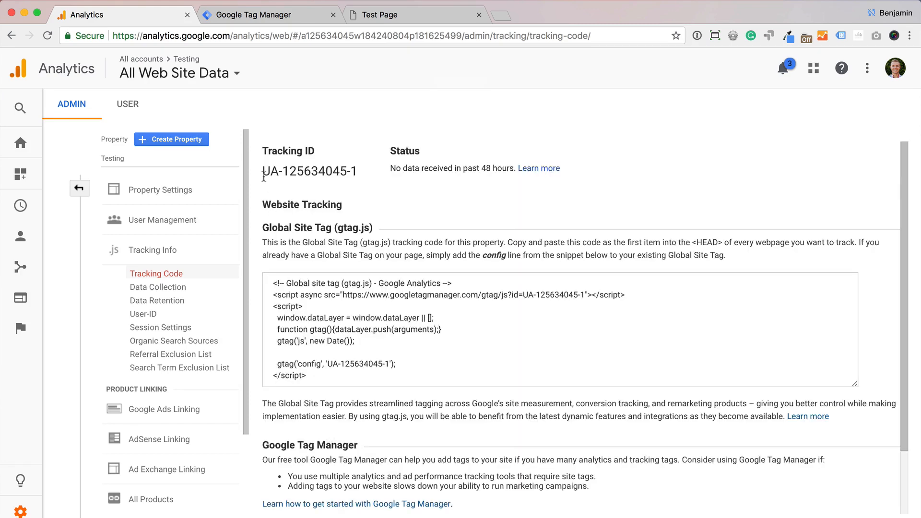
left_click_drag(264, 176, 358, 173)
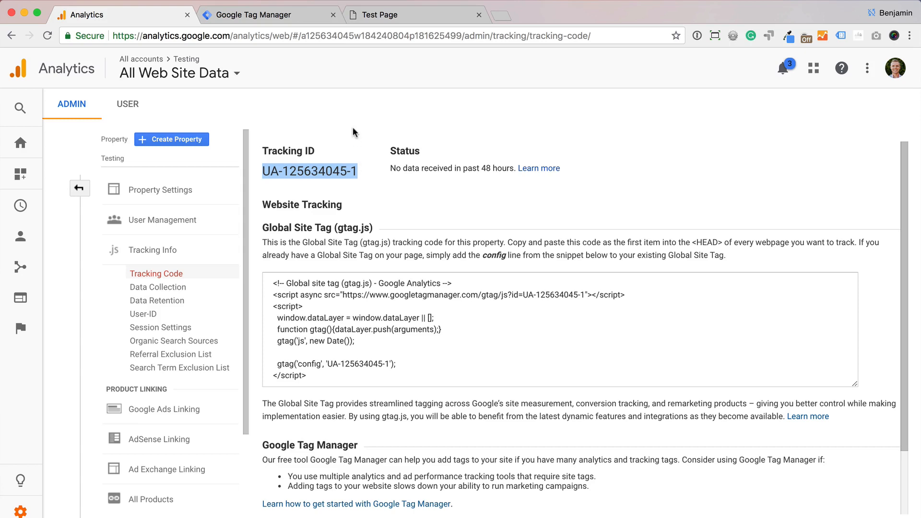
Switch to Google Tag Manager and set up a new account named "Testing" with Australia as its country.
left_click(309, 18)
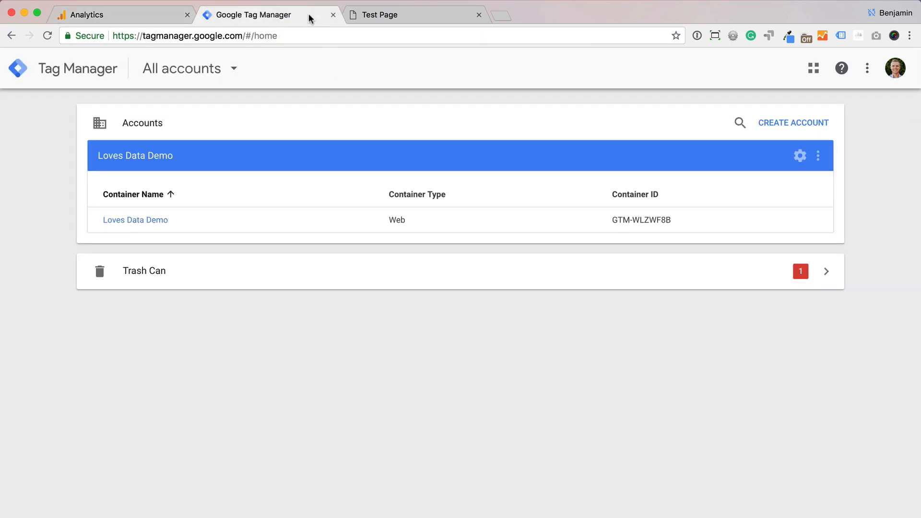
left_click(767, 125)
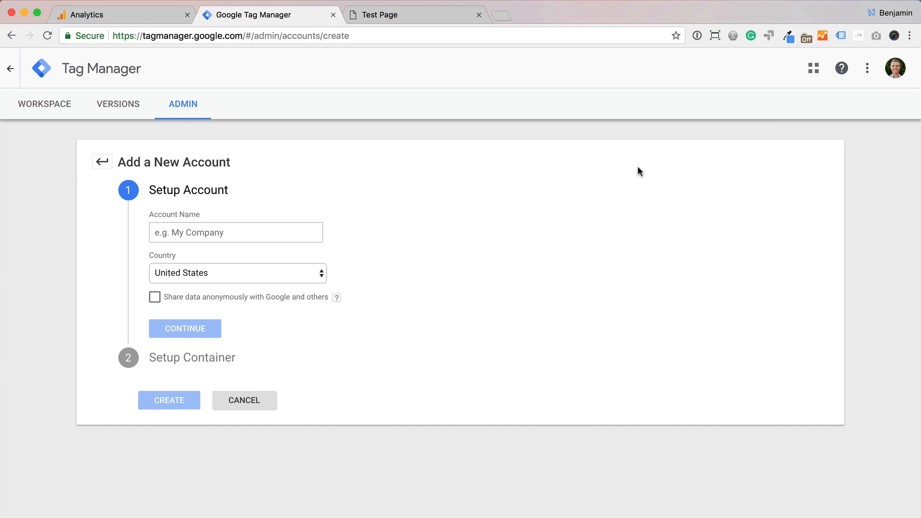
left_click(290, 229)
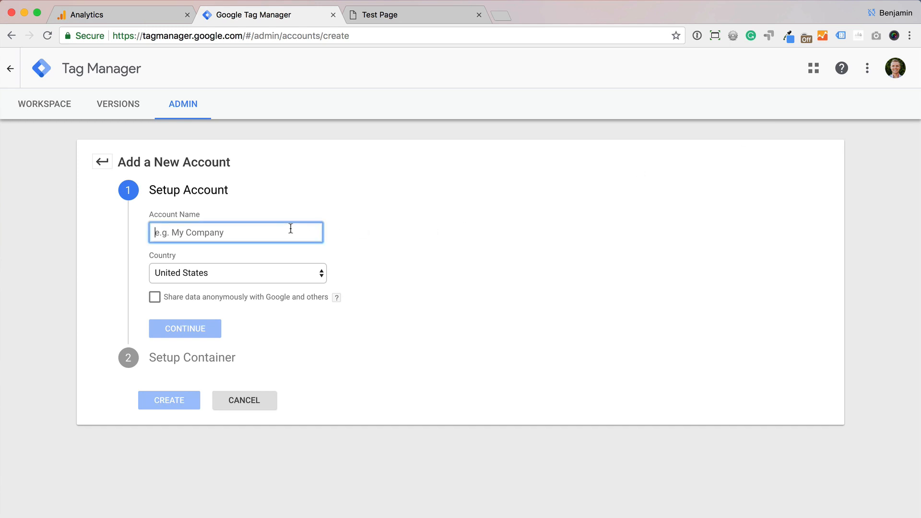
type("Testing")
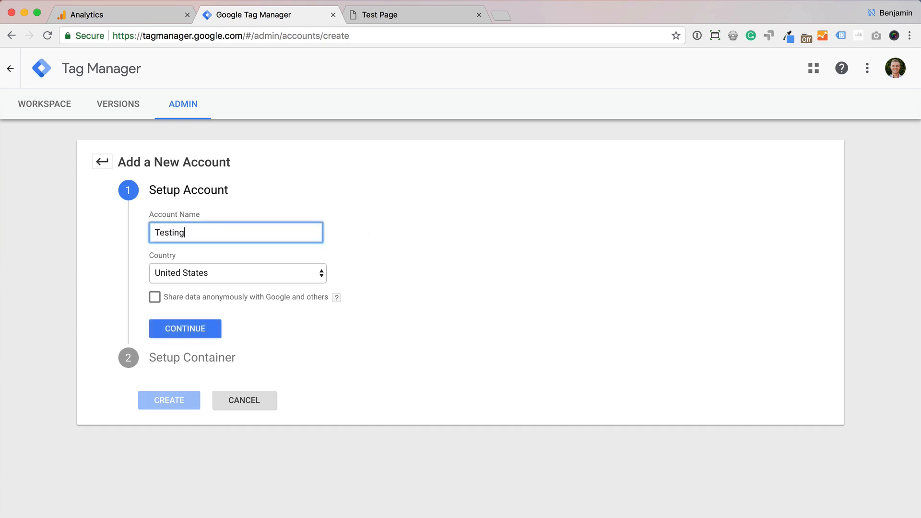
left_click(283, 274)
type("au")
key("Return")
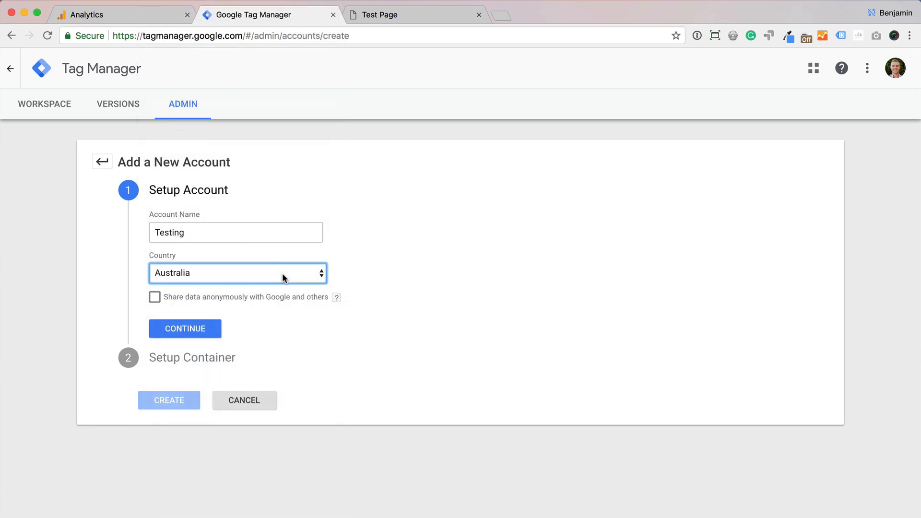
left_click(207, 327)
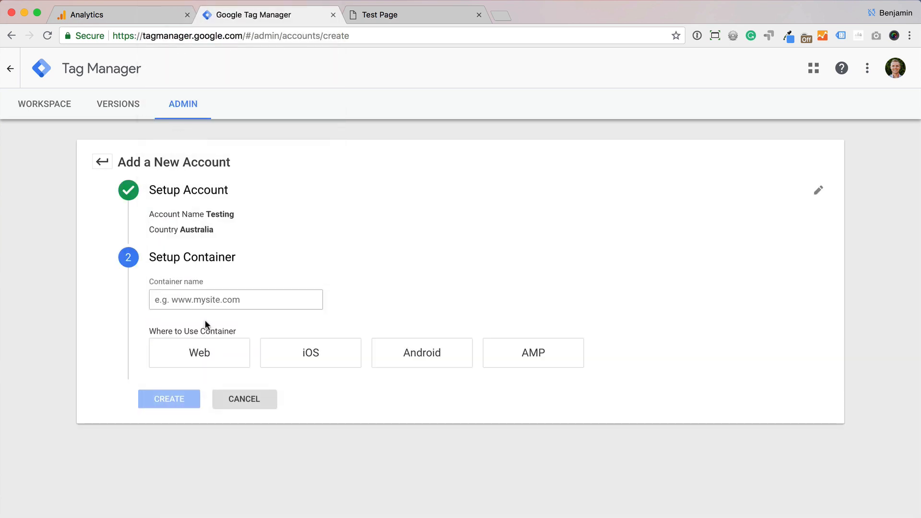
Name the new account's container example.com and set it up for Web use.
left_click(202, 299)
type("example.com")
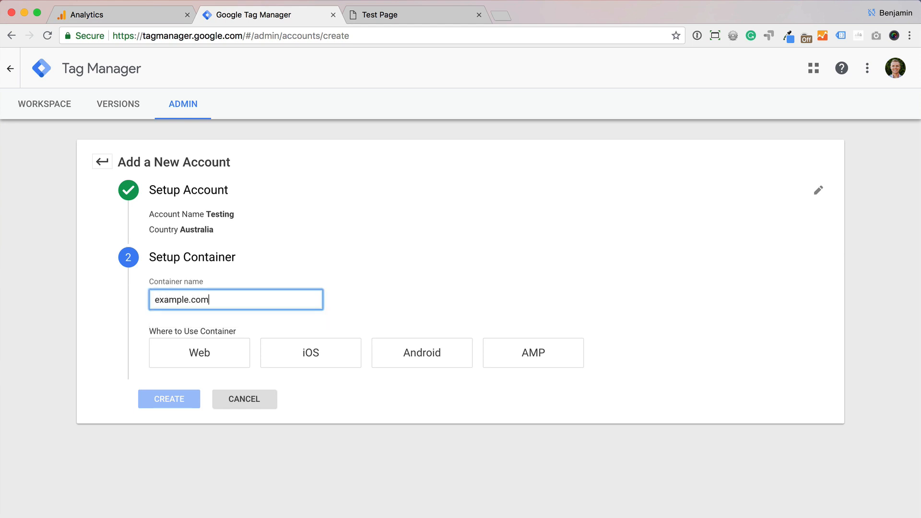
left_click(211, 354)
Create the container, accepting the terms of service, and dismiss the installation instructions after highlighting the head snippet.
left_click(185, 398)
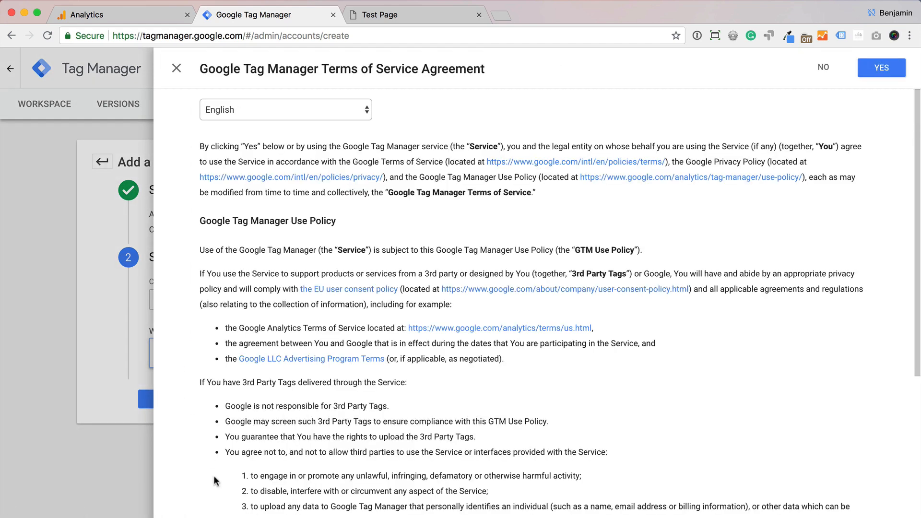
left_click(872, 72)
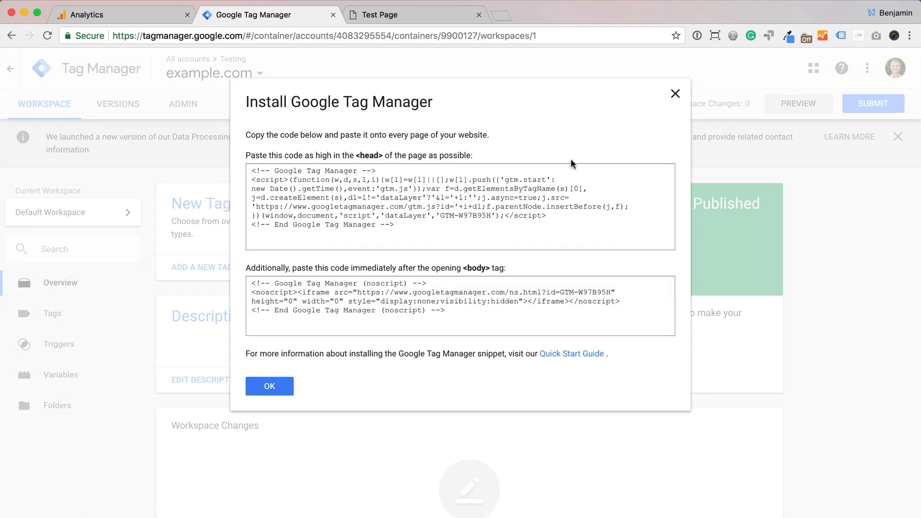
left_click_drag(398, 228, 235, 178)
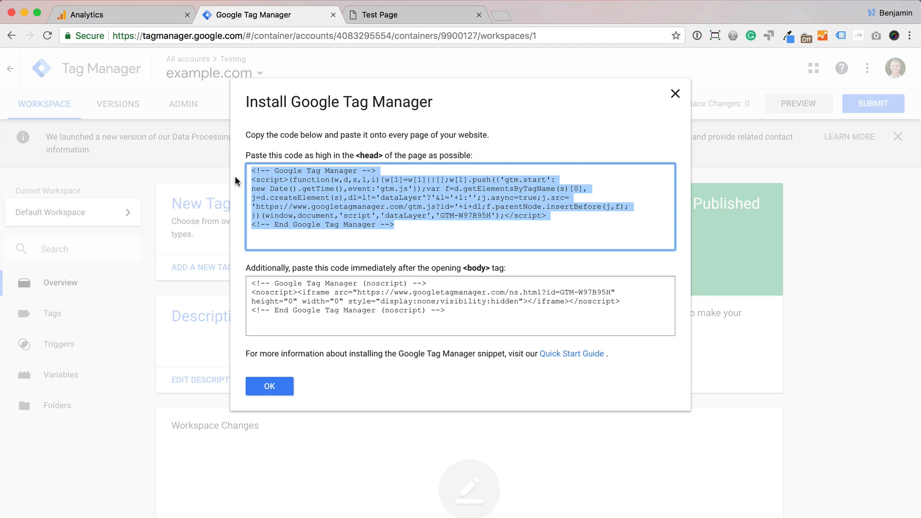
left_click(268, 386)
Create a new tag named "Google Analytics" with the tag type Google Analytics - Universal Analytics.
left_click(122, 313)
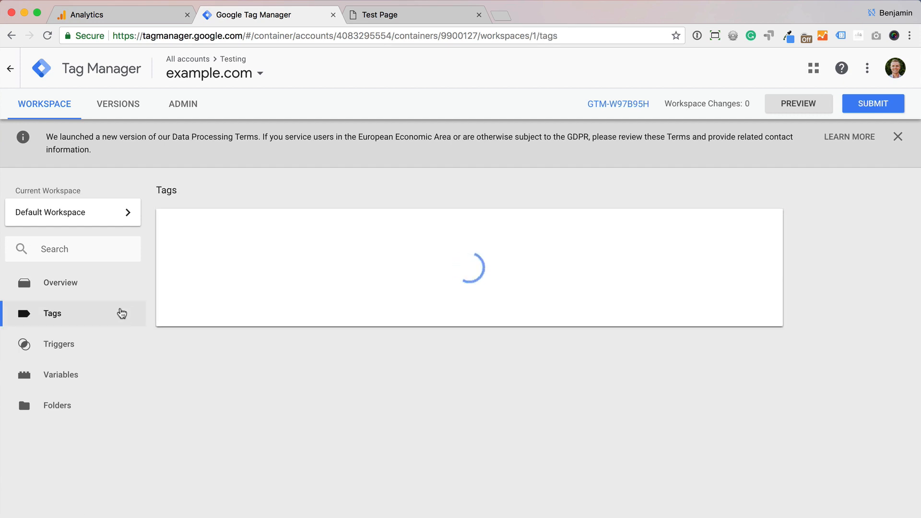
left_click(208, 225)
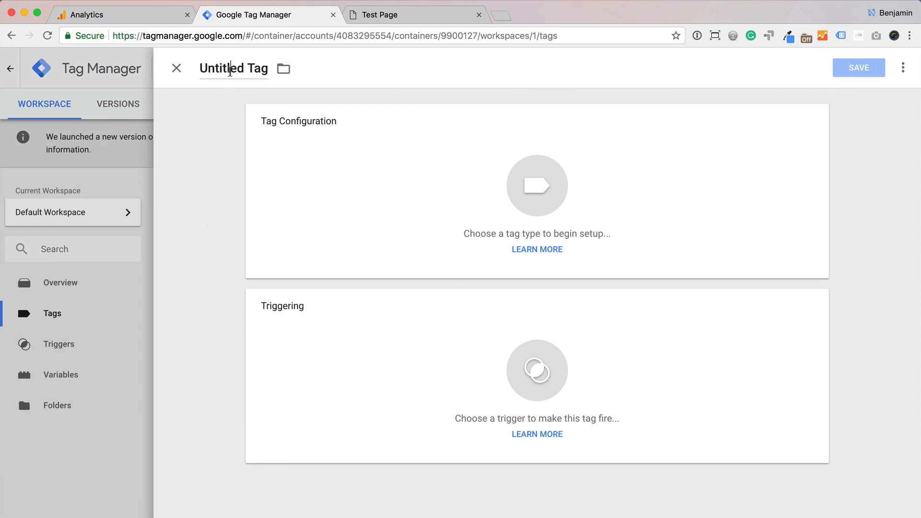
left_click(231, 68)
type("Google Analytics")
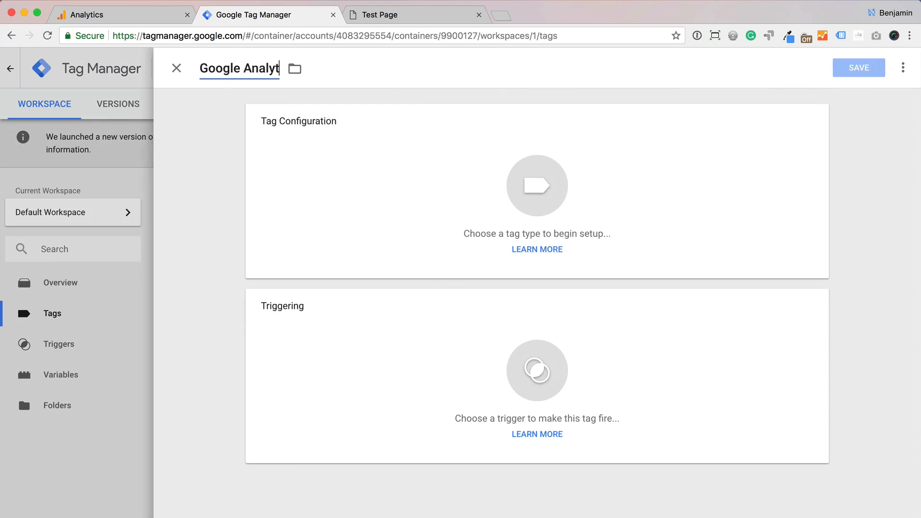
left_click(376, 181)
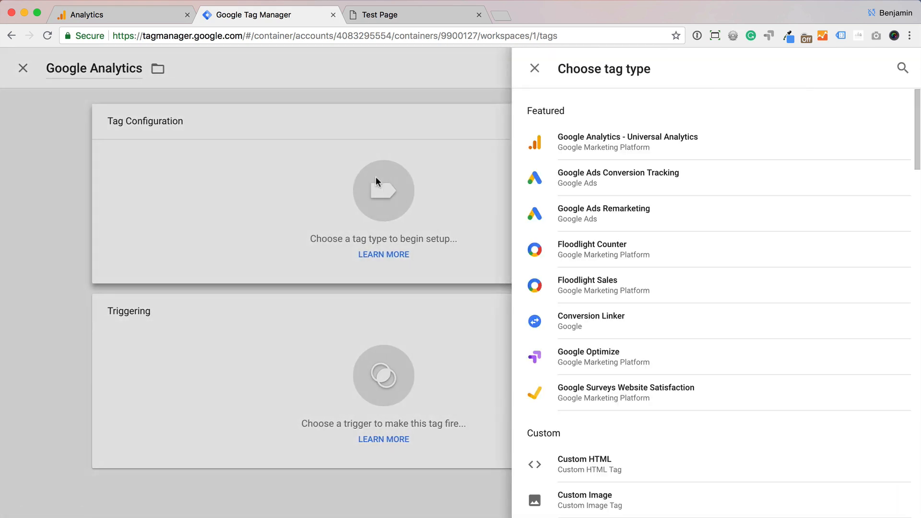
left_click(616, 158)
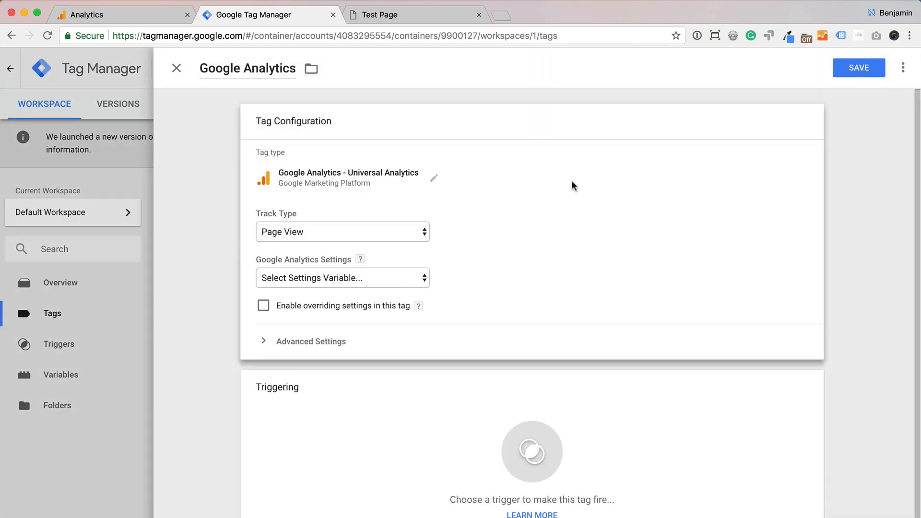
Start a new Google Analytics Settings variable for the tag and name it "Google Analytics".
left_click(413, 282)
left_click(399, 302)
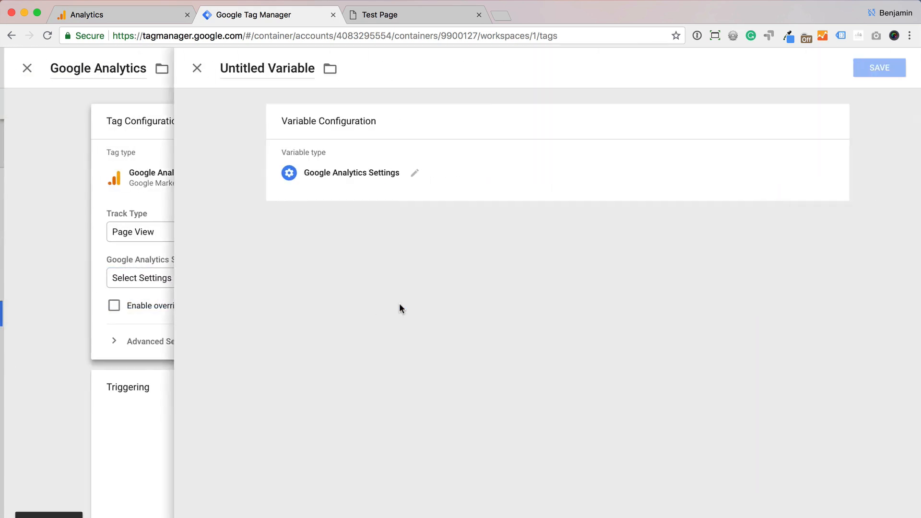
left_click(243, 62)
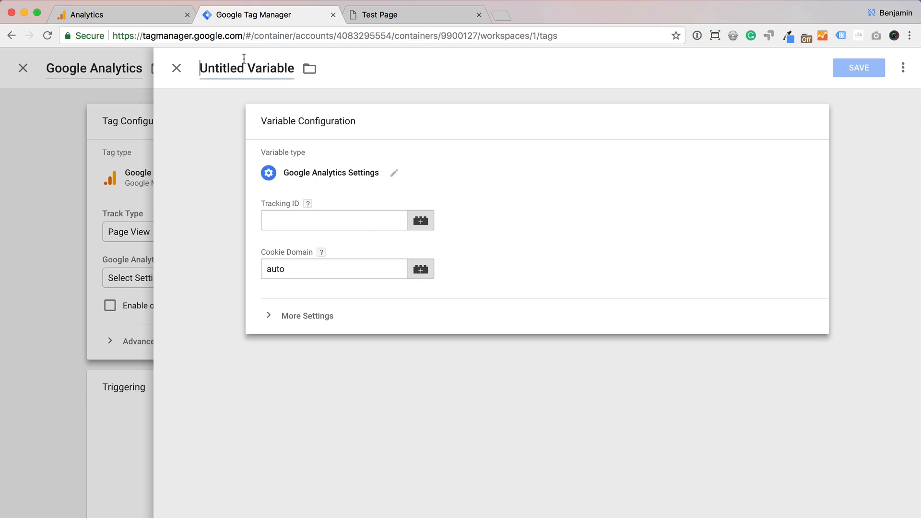
type("Google Analyti")
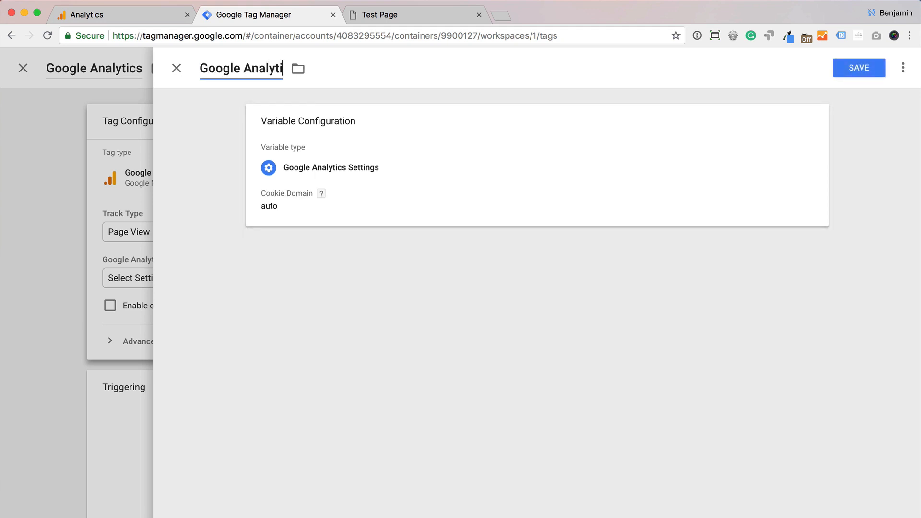
type("cs")
Paste the copied Analytics tracking ID into the settings variable and save the variable.
left_click(355, 150)
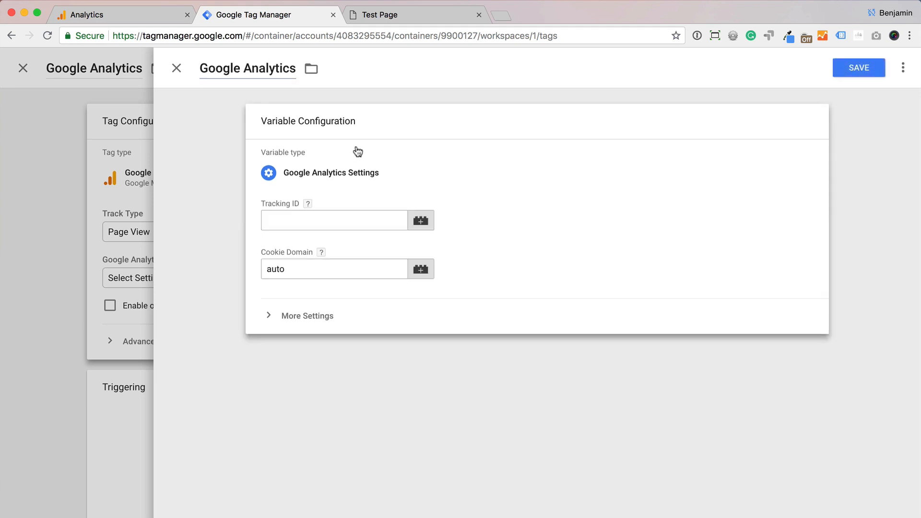
left_click(350, 219)
key("super+v")
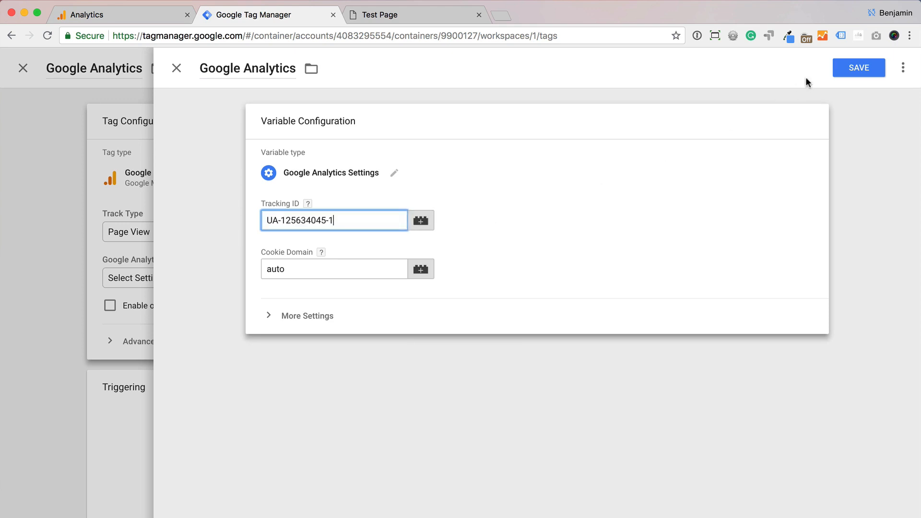
left_click(841, 67)
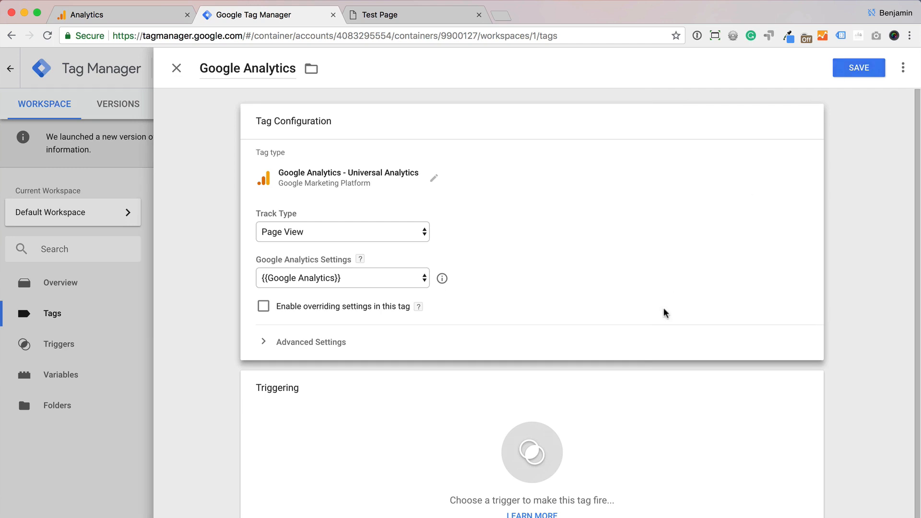
Set the Google Analytics tag to fire on the All Pages trigger, save it, and enable preview mode for the workspace.
left_click(586, 398)
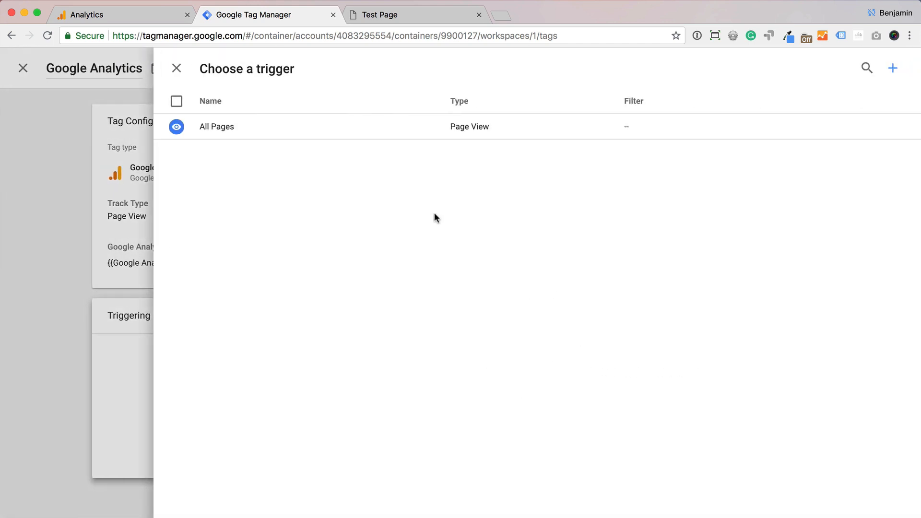
left_click(245, 132)
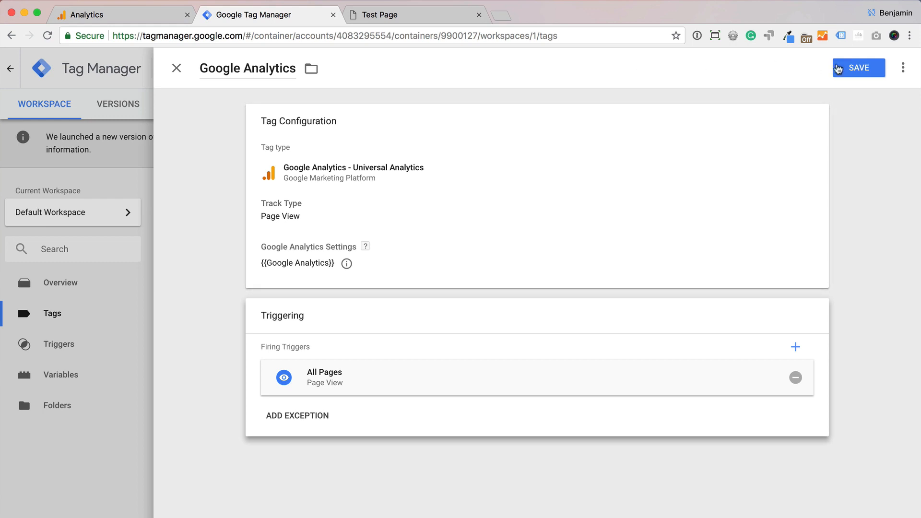
left_click(842, 69)
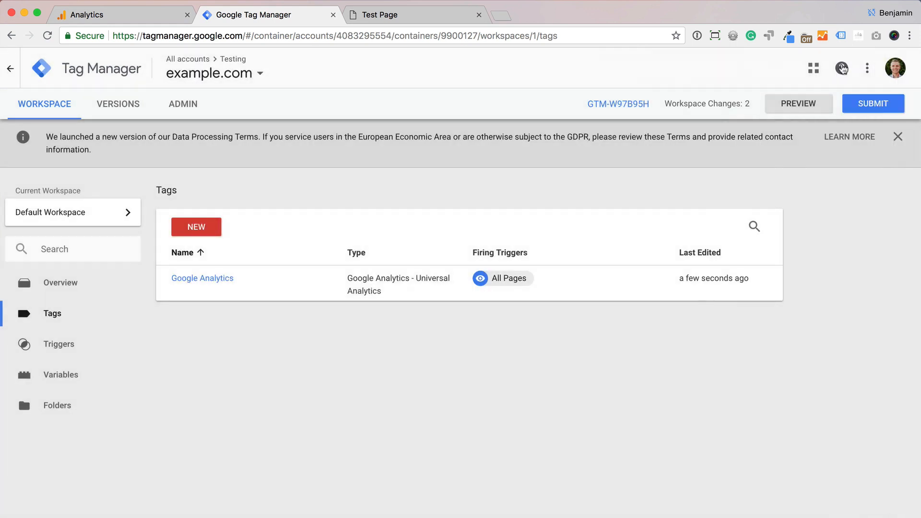
left_click(805, 107)
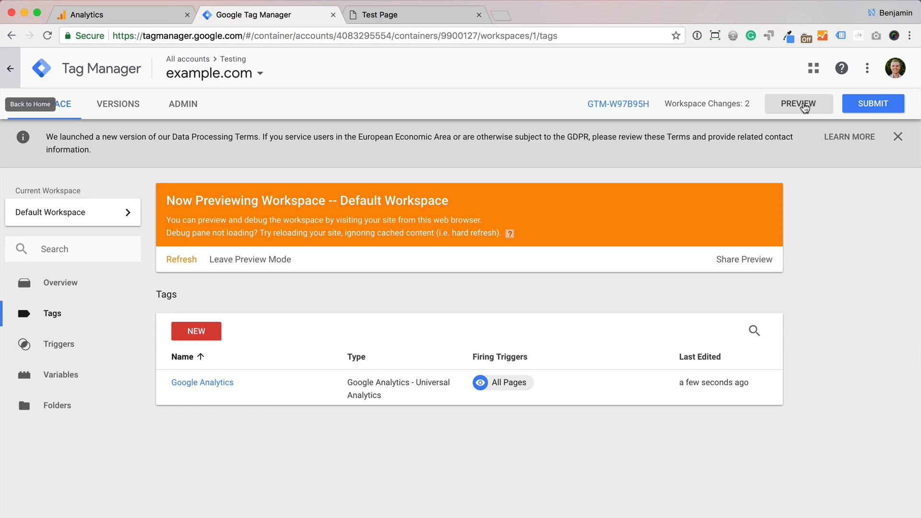
Switch to the code editor, paste the Tag Manager snippet directly below the opening head tag of index.html without leading indentation, and save the file.
key("super+Tab")
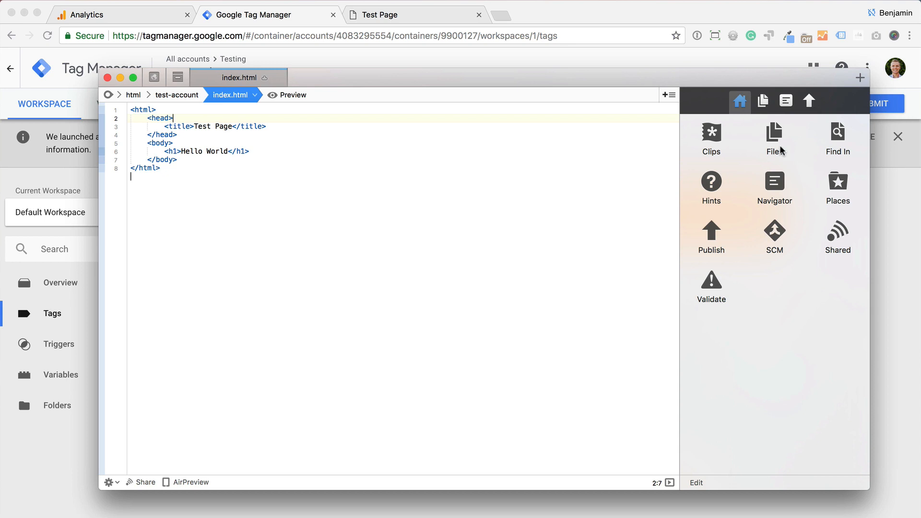
key("Return")
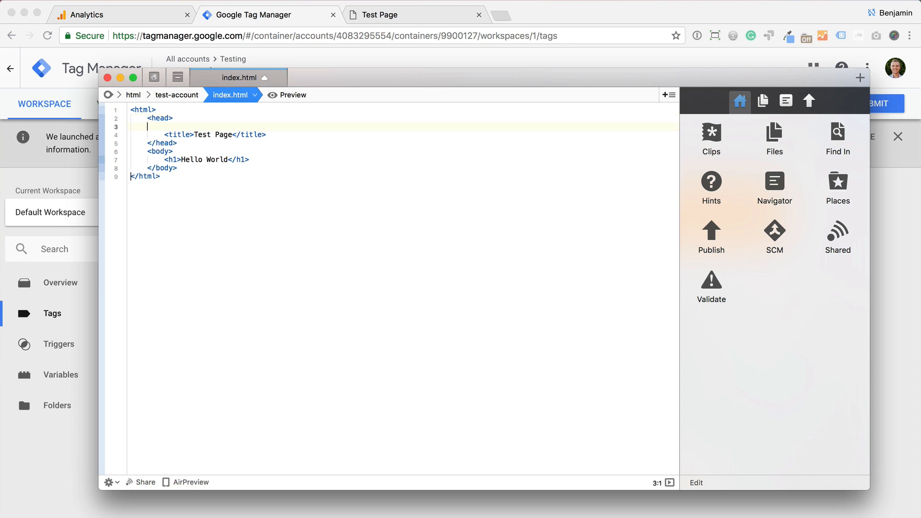
type("<!-- Google Tag Manager --> <script>(function(w,d,s,l,i){w[l]=w[l]||[];w[l].push({'gtm.start': new Date().getTime(),event:'gtm.js'});var f=d.getElementsByTagName(s)[0], j=d.createElement(s),dl=l!='dataLayer'?'&l='+l:'';j.async=true;j.src= 'https://www.googletagmanager.com/gtm.js?id='+i+dl;f.parentNode.insertBefore(j,f); })(window,document,'script','dataLayer','GTM-W97B95H');</script> <!-- End Google Tag Manager -->")
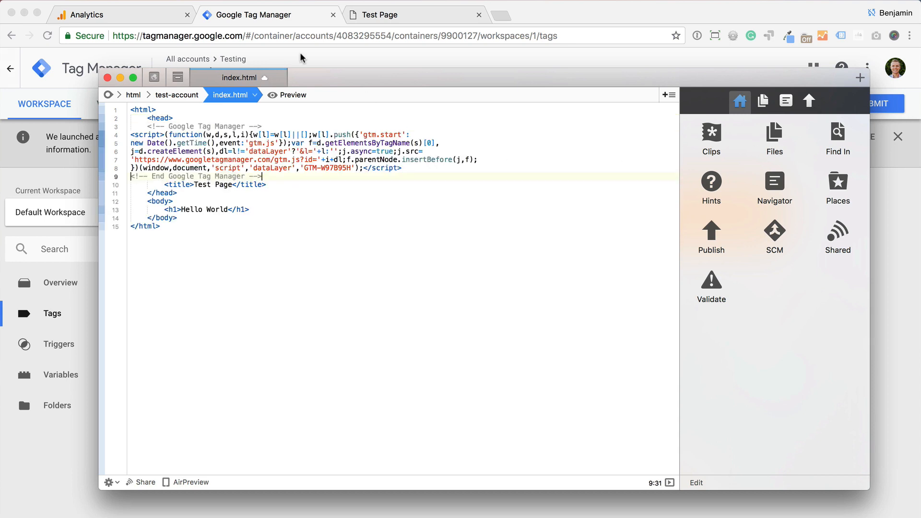
left_click_drag(148, 126, 128, 123)
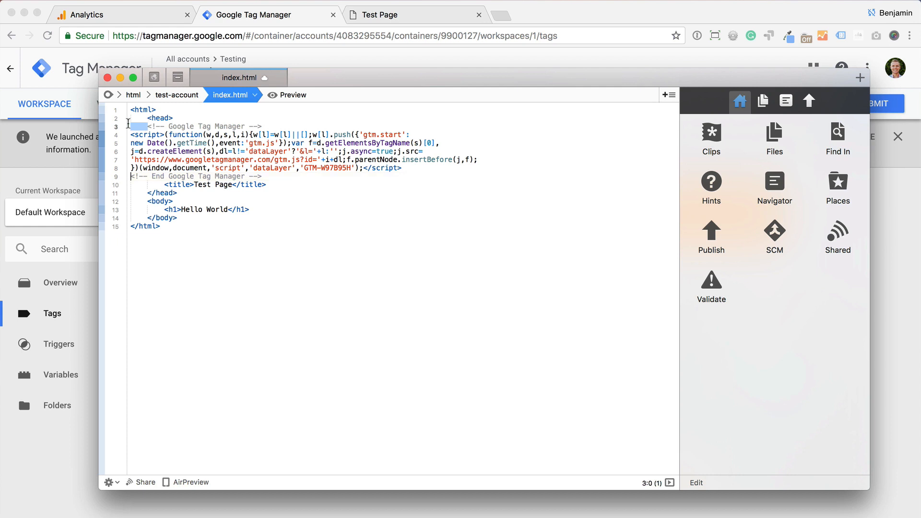
key("BackSpace")
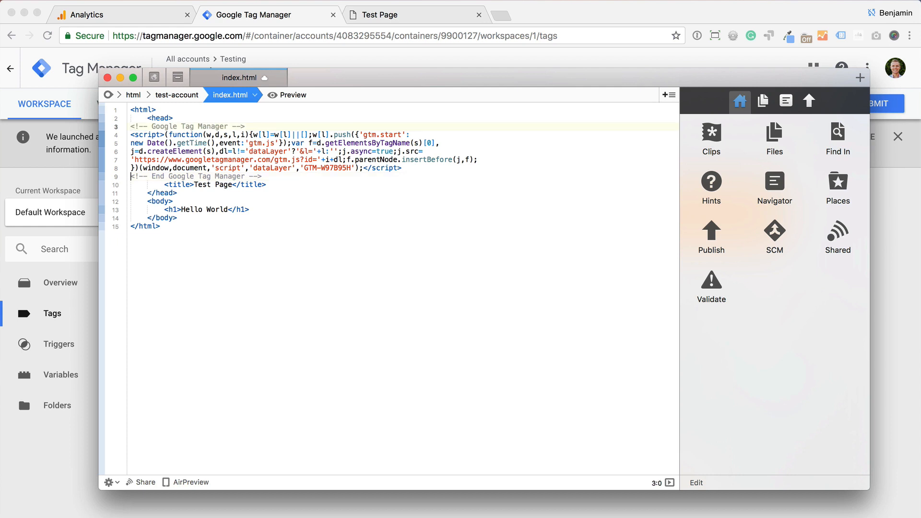
key("super+s")
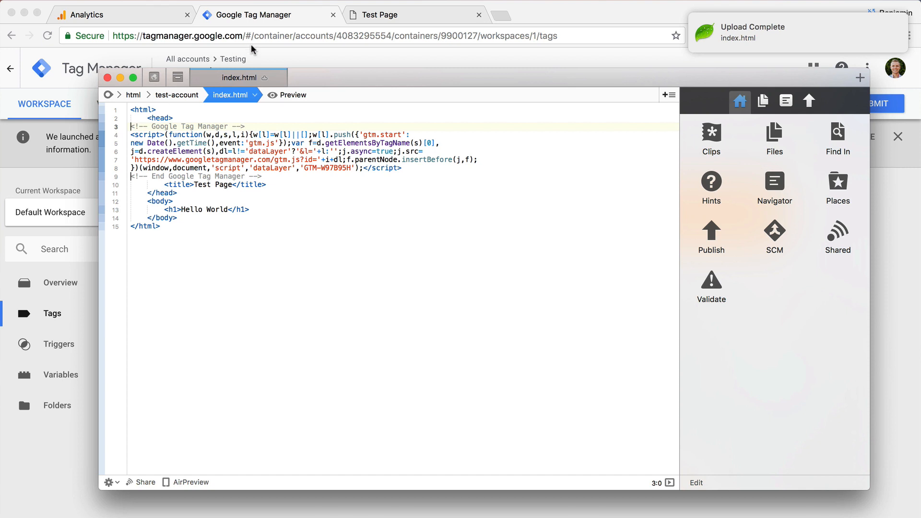
Load the updated test page in the browser and enlarge the Tag Manager preview pane to examine which tags fired.
left_click(373, 14)
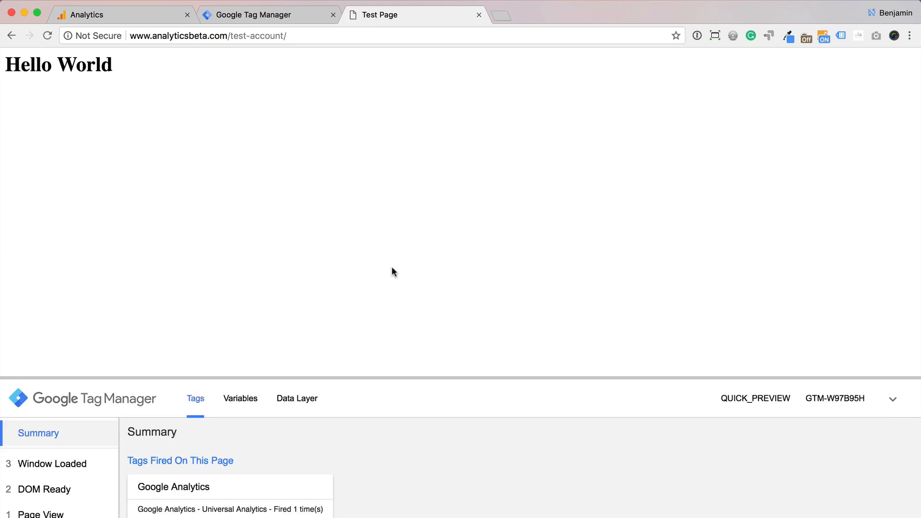
left_click_drag(391, 378, 390, 196)
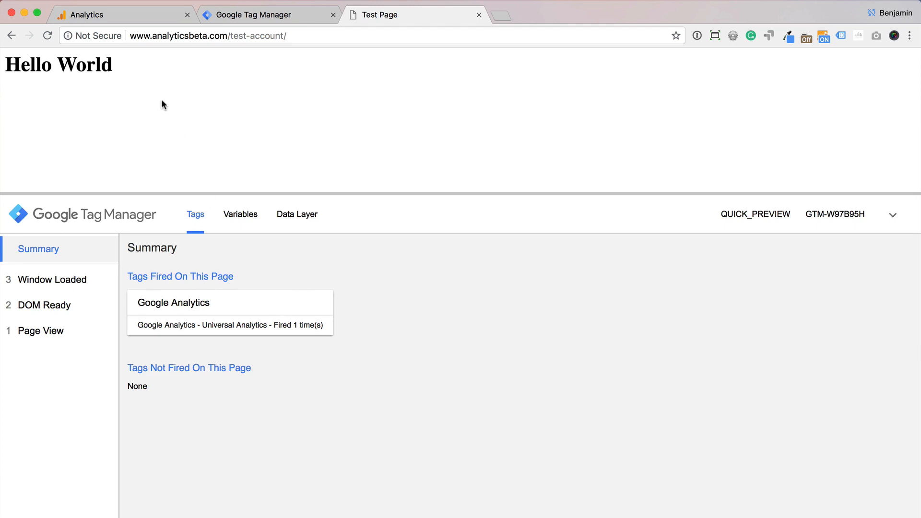
Return to Google Analytics and view the real-time overview report to check active users and pages for the test site.
left_click(122, 20)
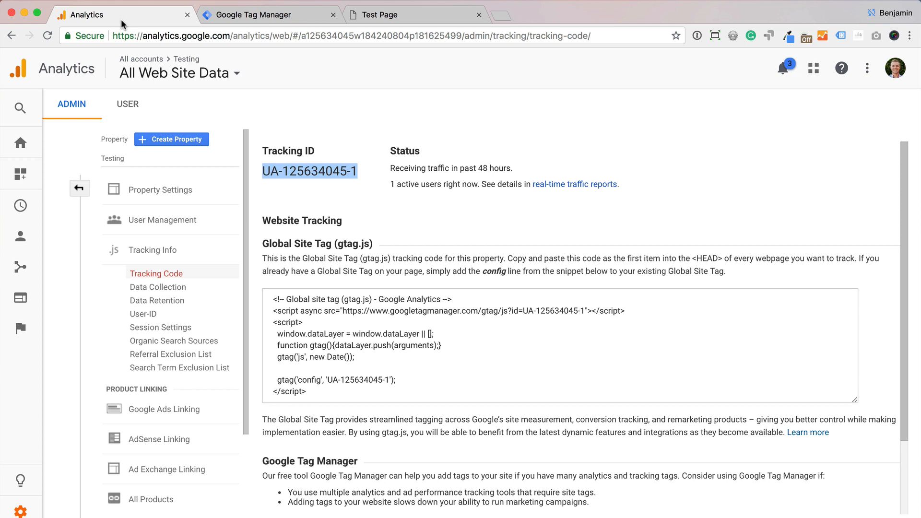
left_click(26, 145)
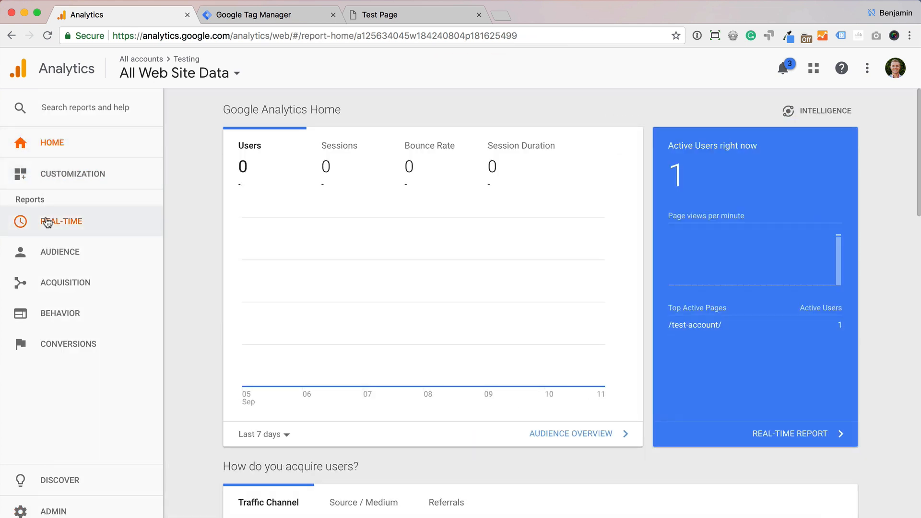
left_click(803, 438)
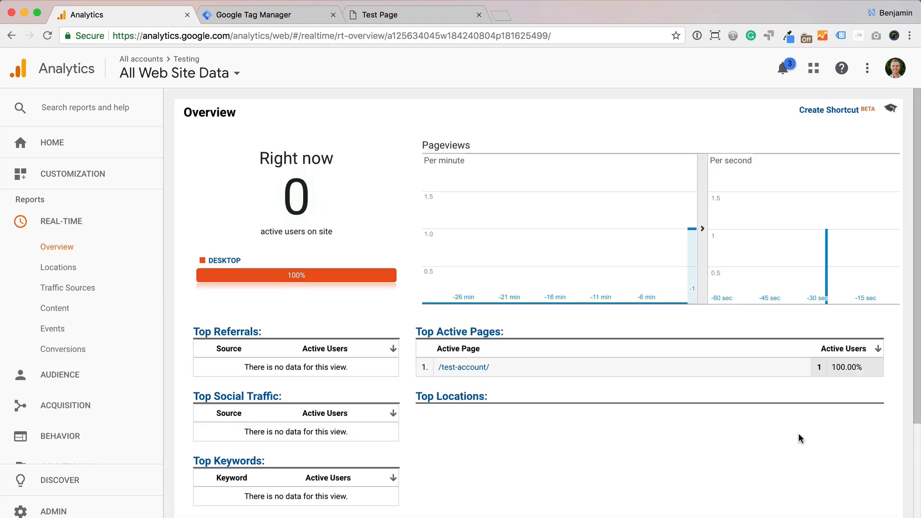